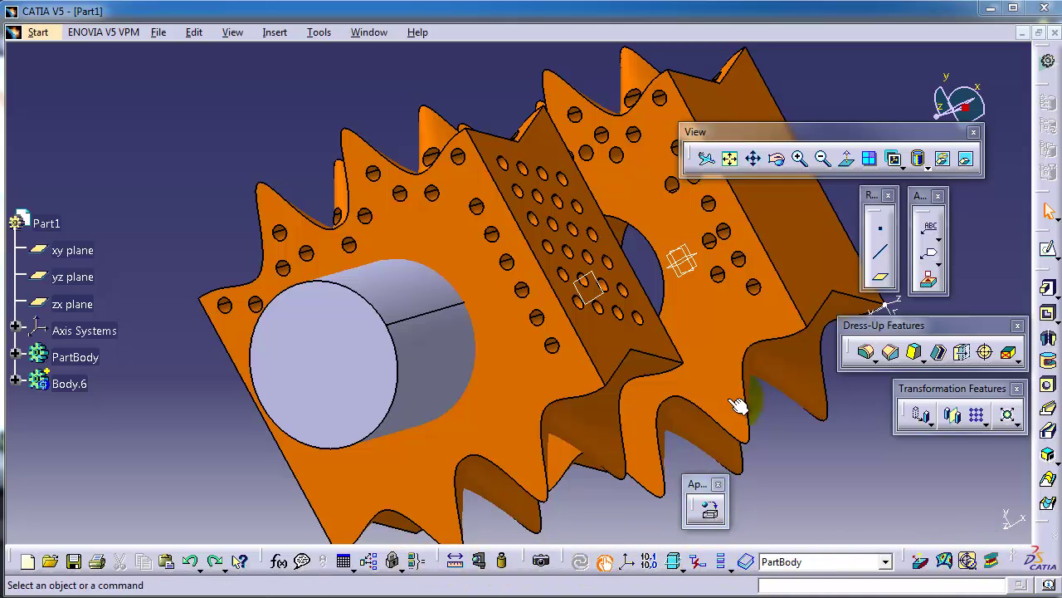
- Nudge the View toolbar and the small reference toolbar slightly up and left
left_click(794, 129)
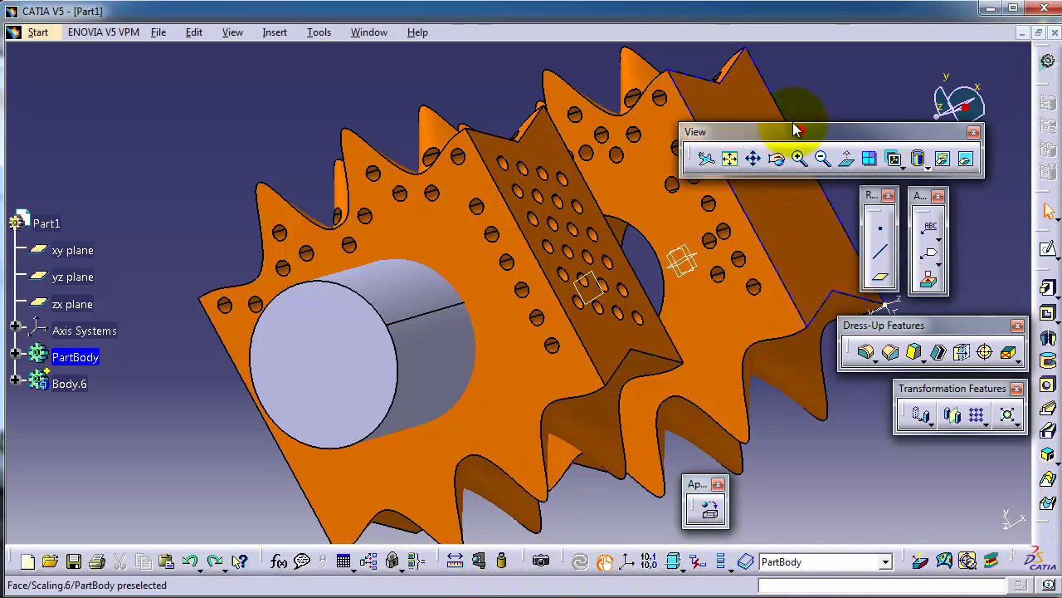
left_click_drag(788, 128, 776, 125)
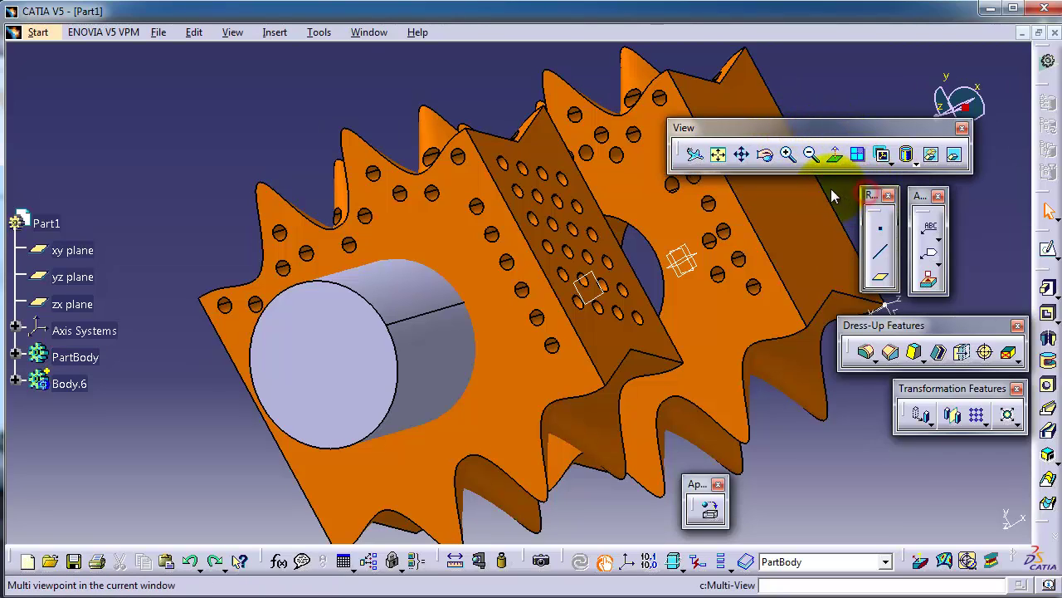
left_click_drag(834, 195, 837, 194)
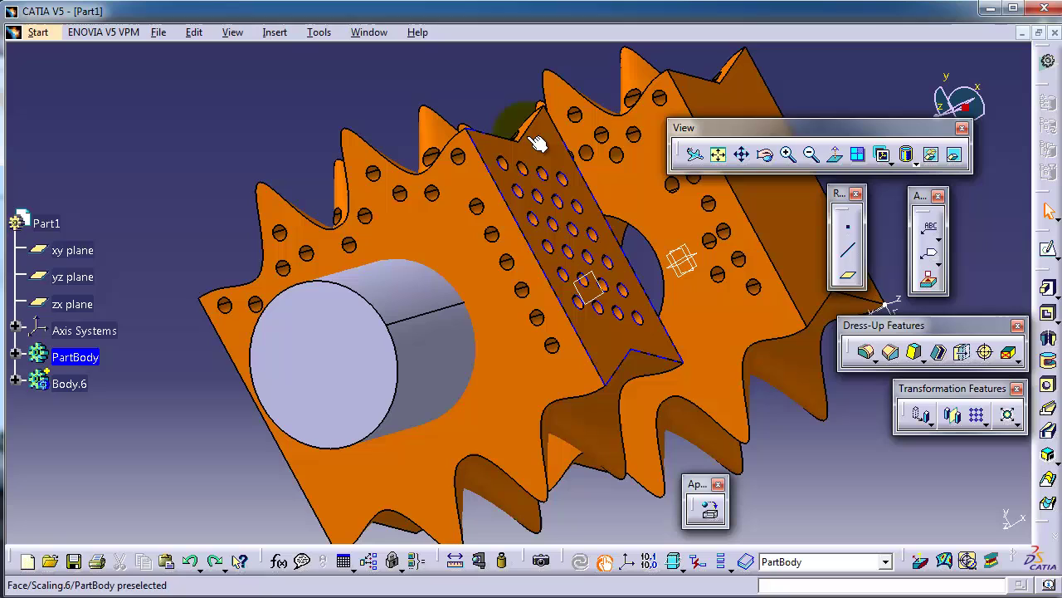
- Review the Toolbars page of Tools > Customize, then close the dialog without changes
left_click(322, 33)
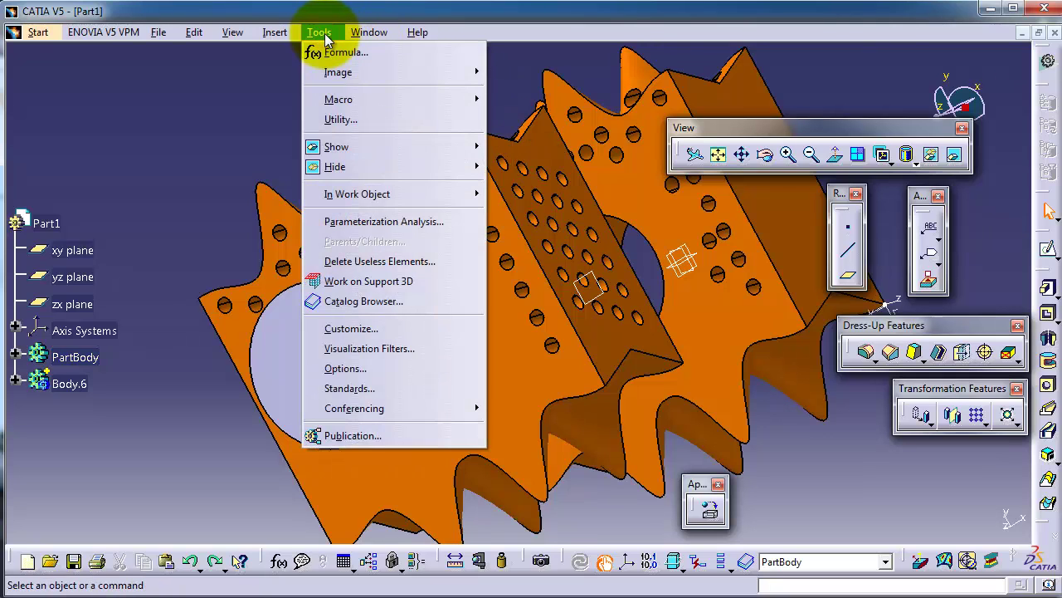
left_click(362, 331)
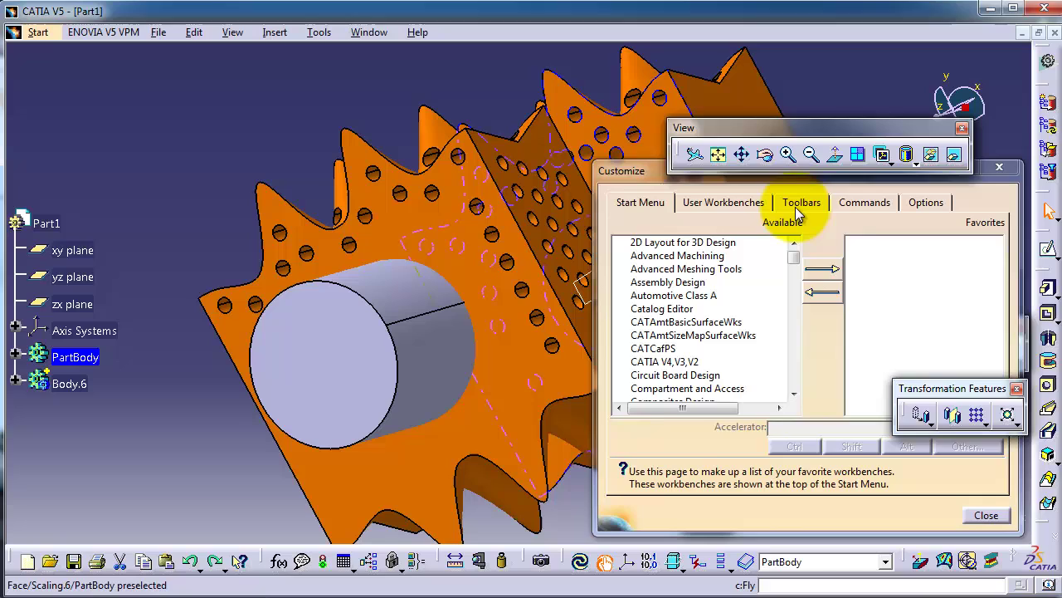
left_click(799, 204)
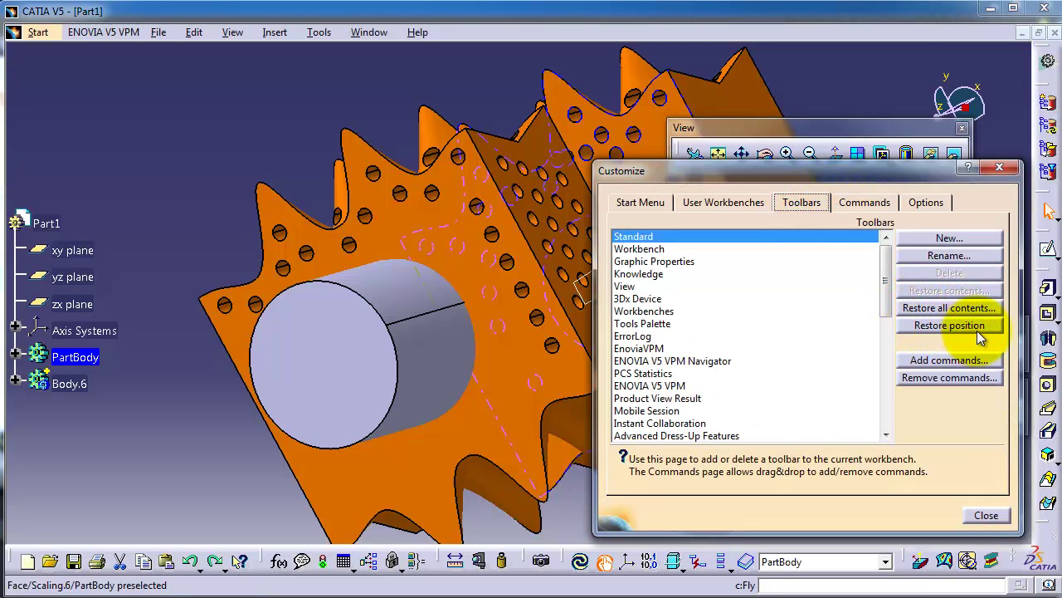
left_click(1002, 170)
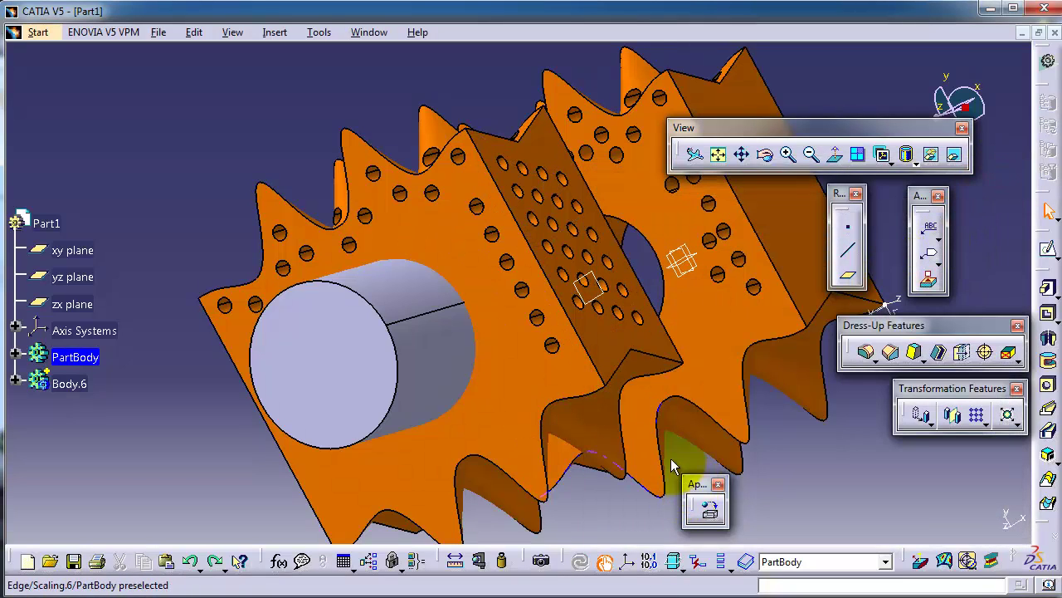
left_click(119, 176)
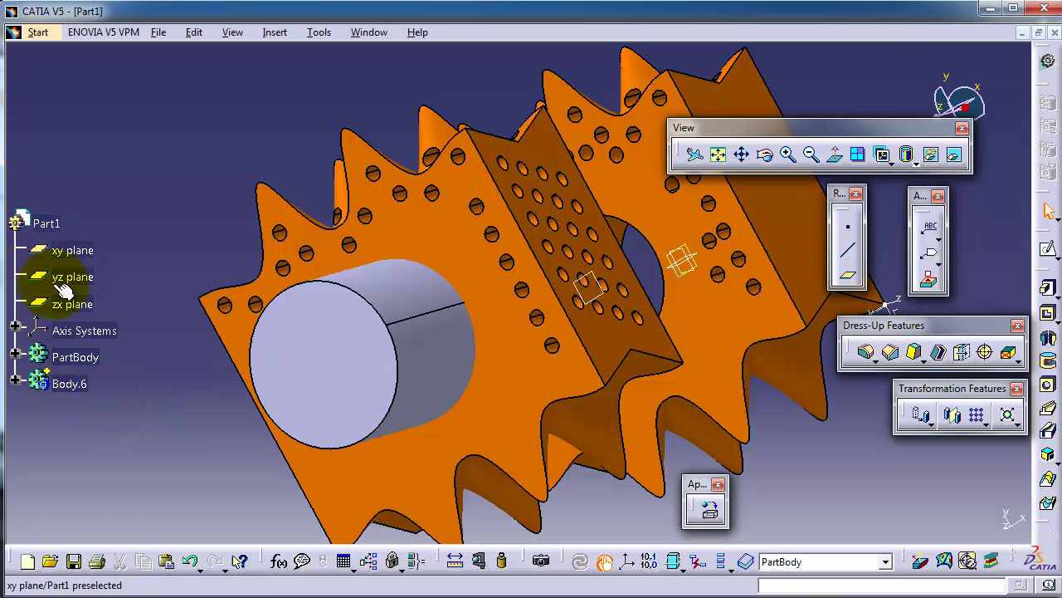
left_click(75, 385)
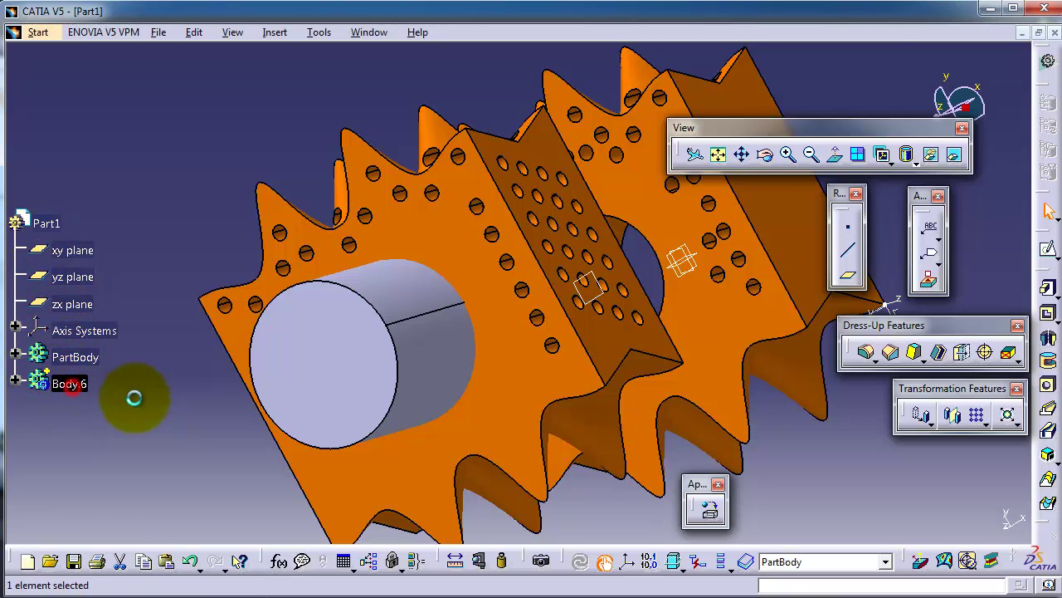
left_click(141, 396)
left_click(16, 355)
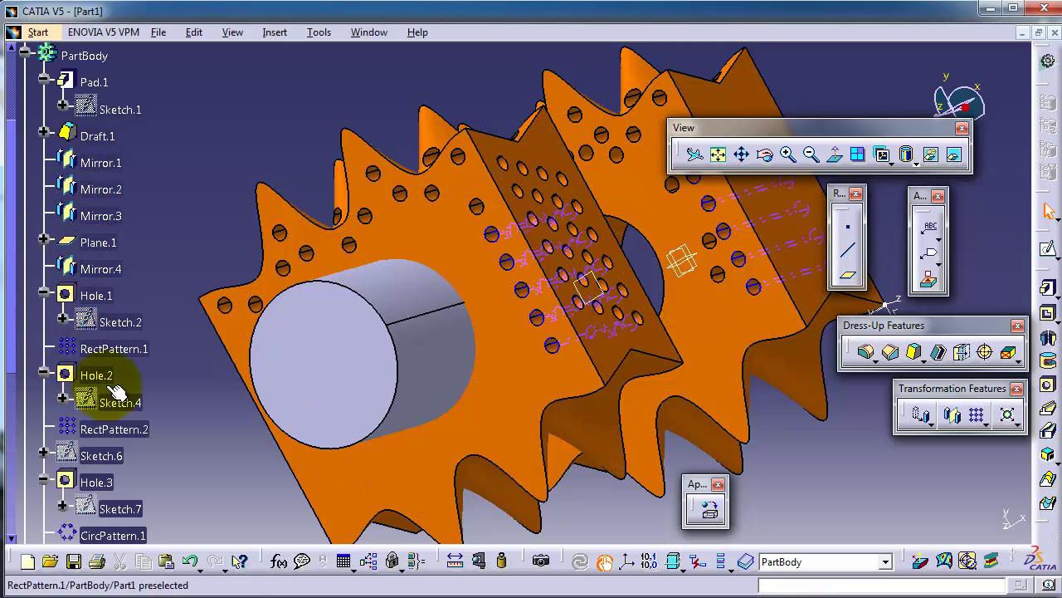
left_click(25, 56)
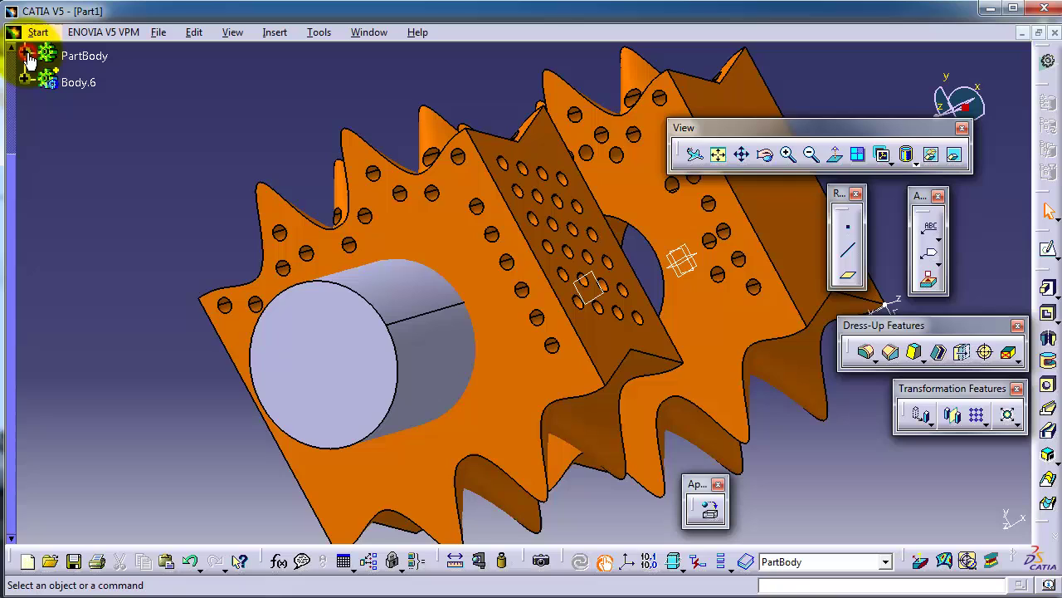
middle_click_drag(156, 100, 147, 121)
scroll(145, 121, "up", 2)
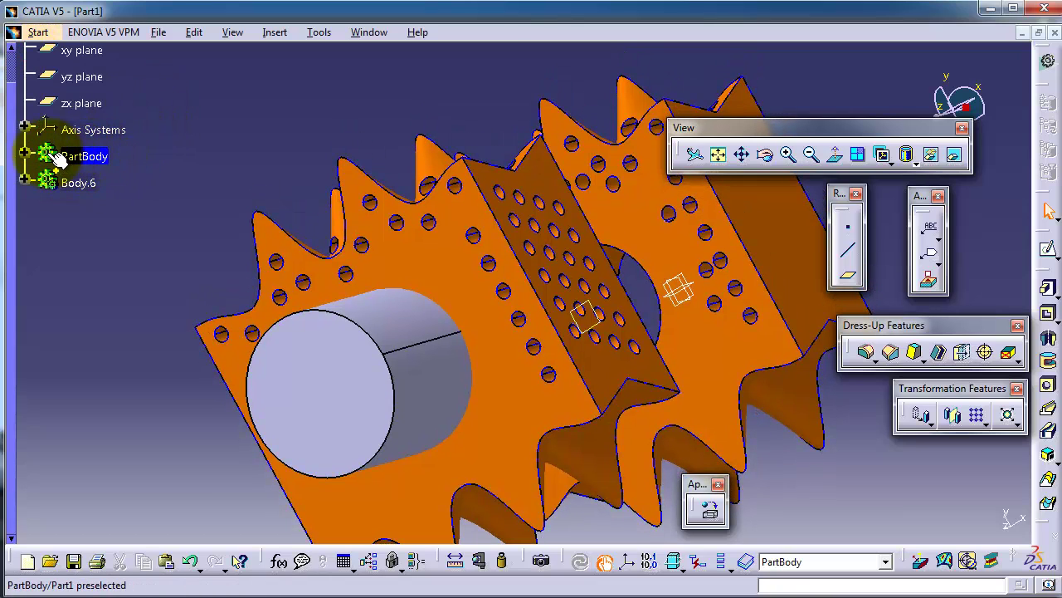
left_click(26, 158)
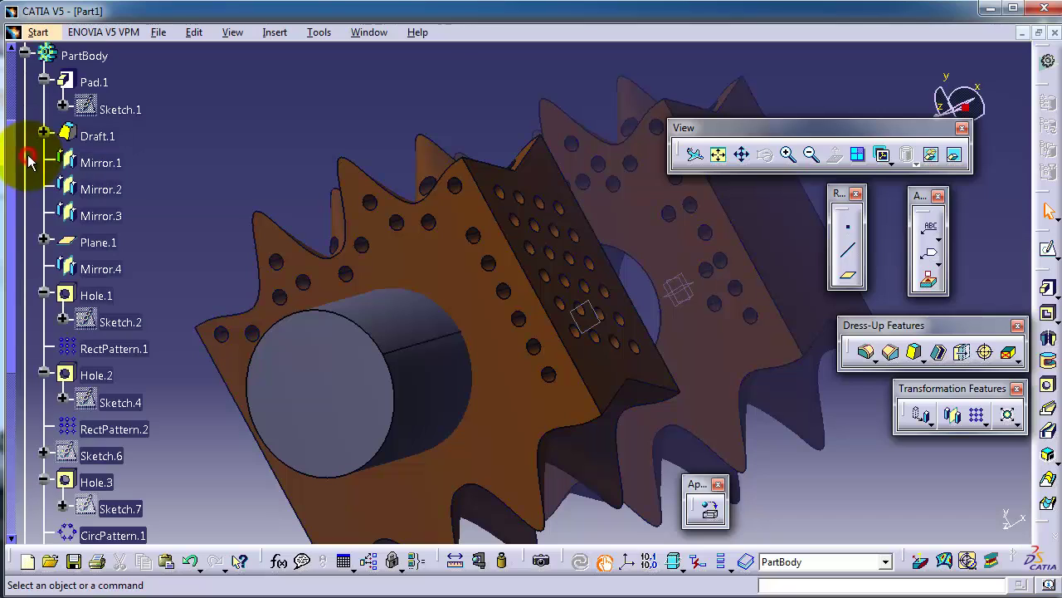
left_click(233, 160)
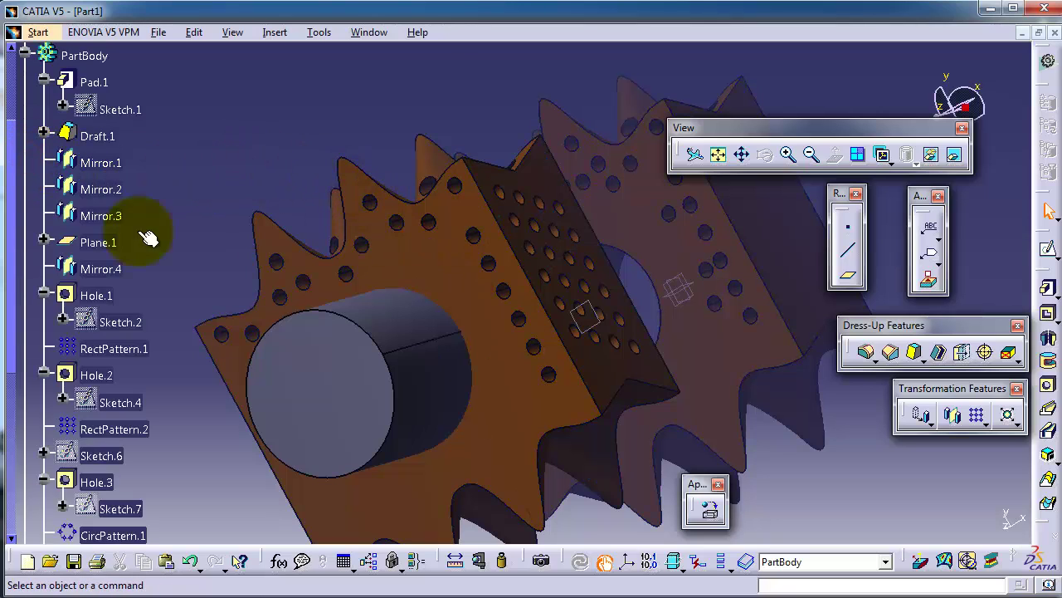
left_click(25, 185)
middle_click_drag(203, 156, 291, 134)
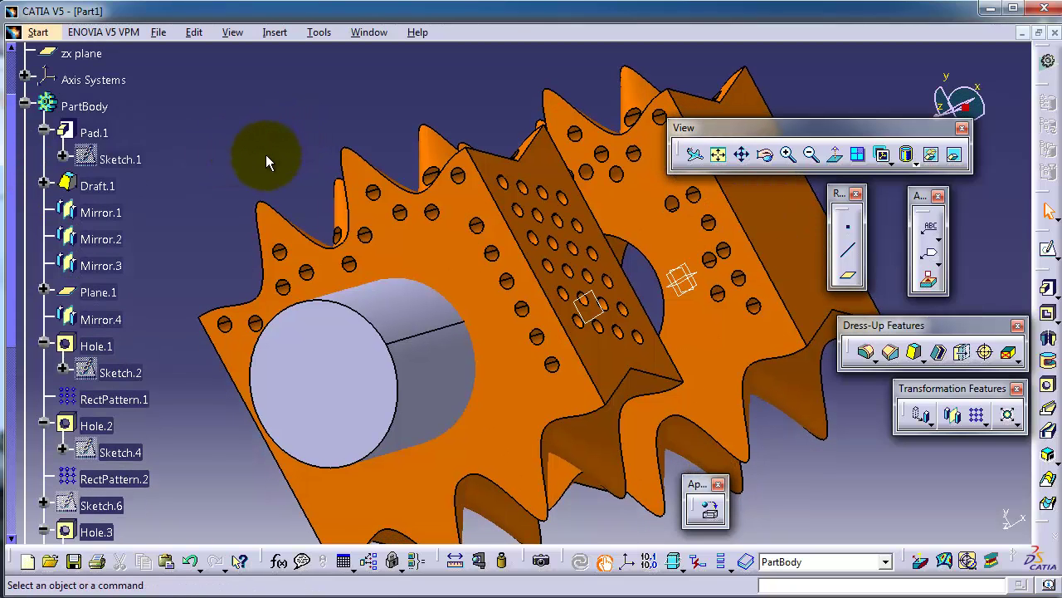
middle_click_drag(41, 107, 33, 238)
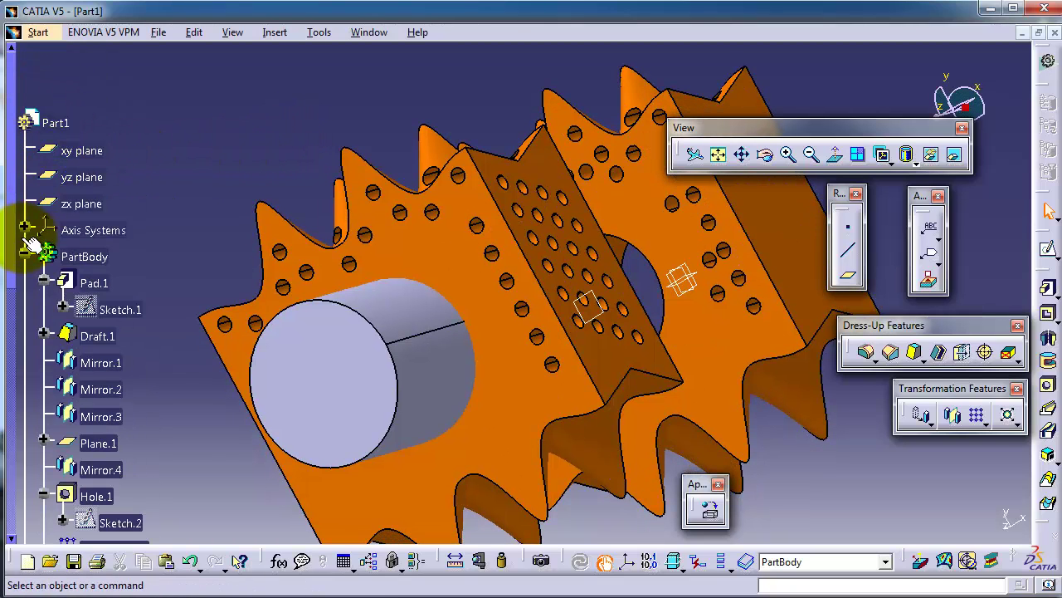
left_click(25, 253)
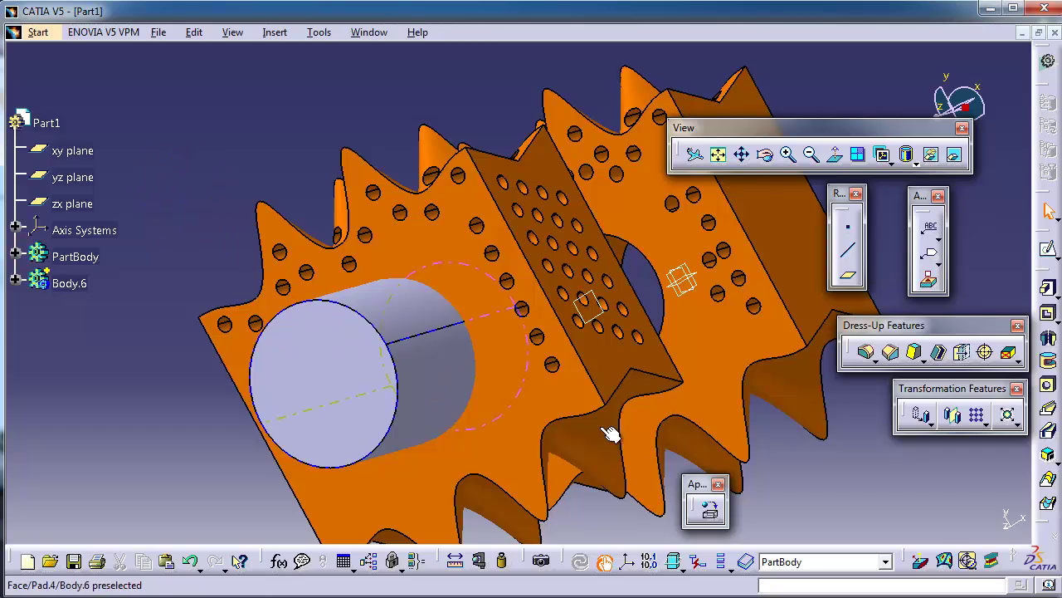
- Open the material library and browse its Metal, Shape Review, Painted and Other catalogs
left_click(709, 510)
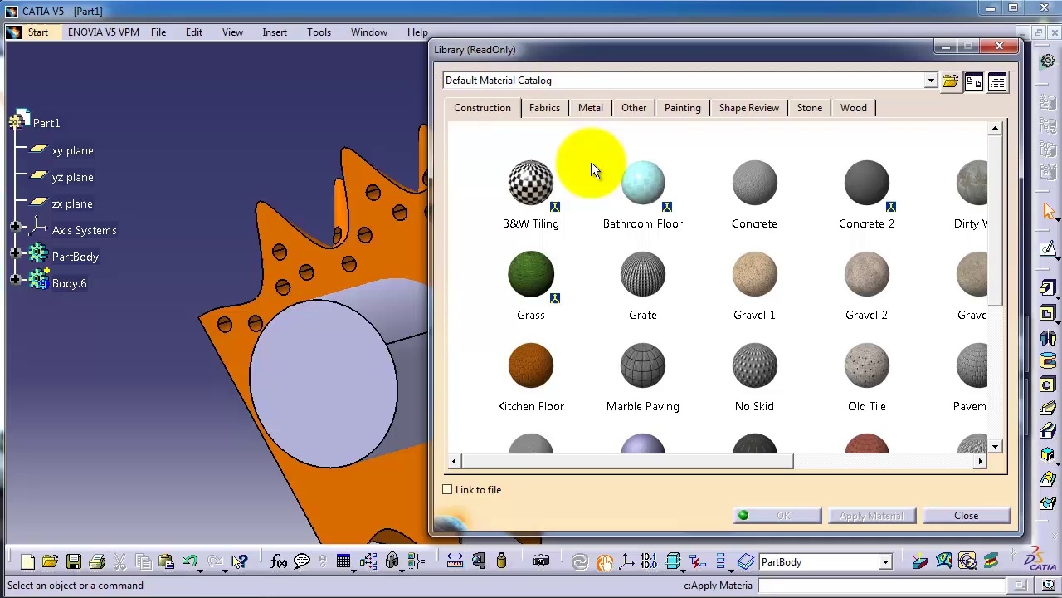
left_click(590, 108)
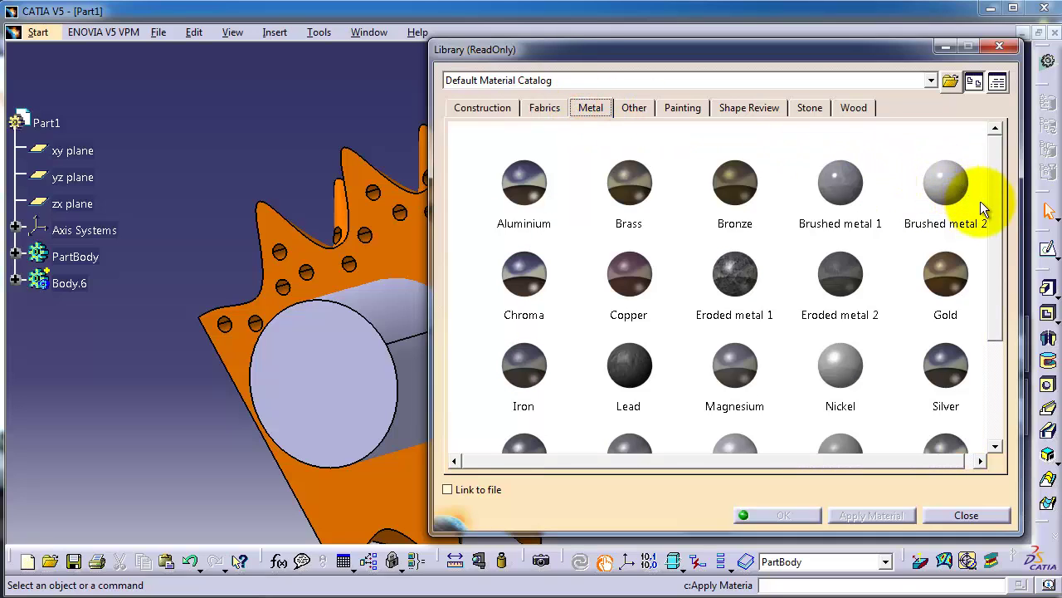
left_click(1002, 278)
mouse_move(1002, 279)
left_mouse_down()
mouse_move(1010, 332)
mouse_move(1012, 213)
mouse_move(984, 204)
left_mouse_up()
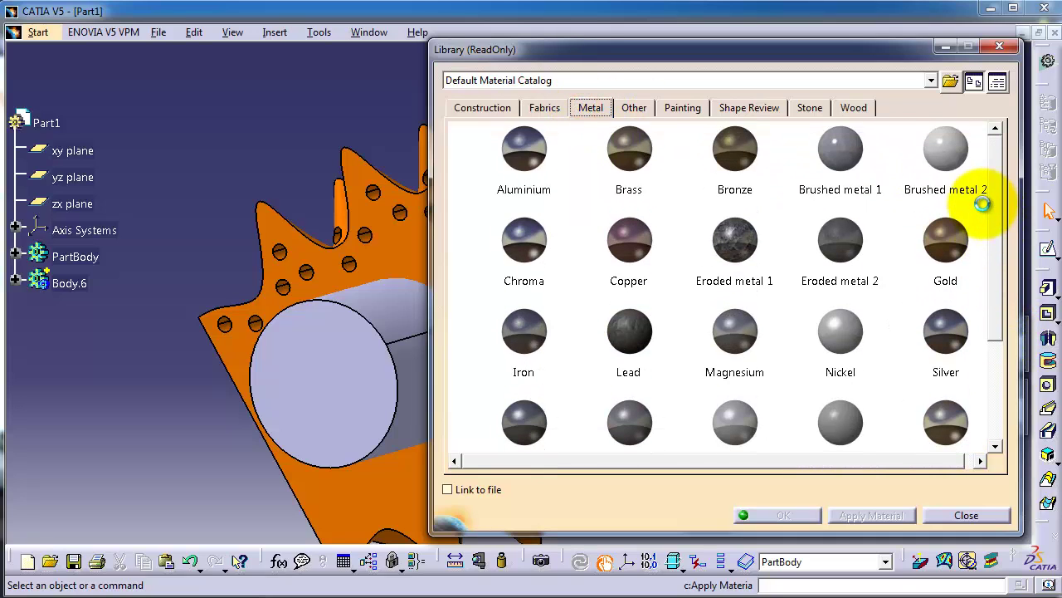
left_click(716, 112)
left_click(683, 112)
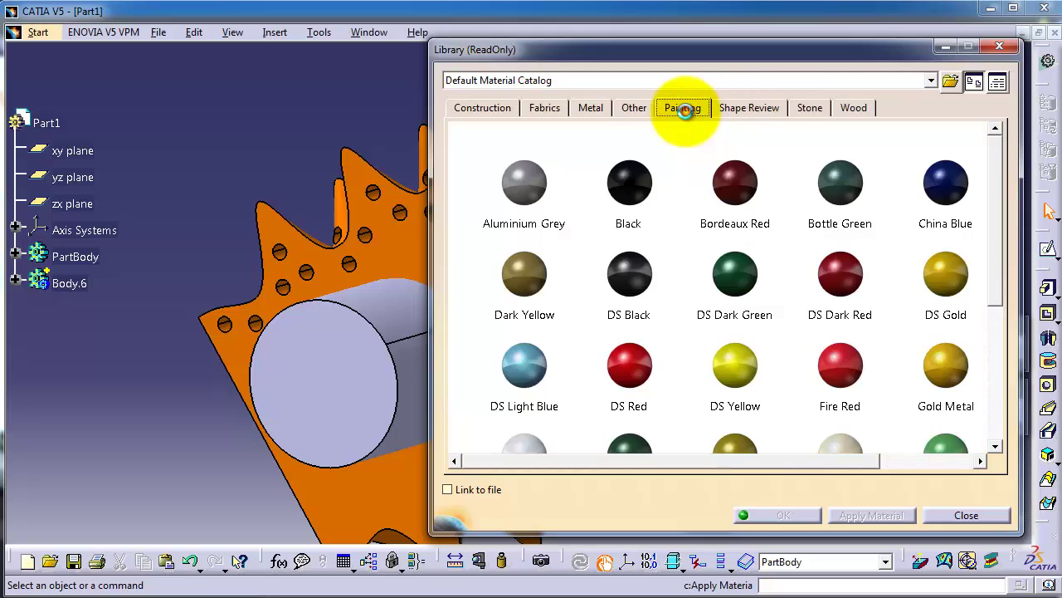
left_click(636, 109)
left_click(591, 110)
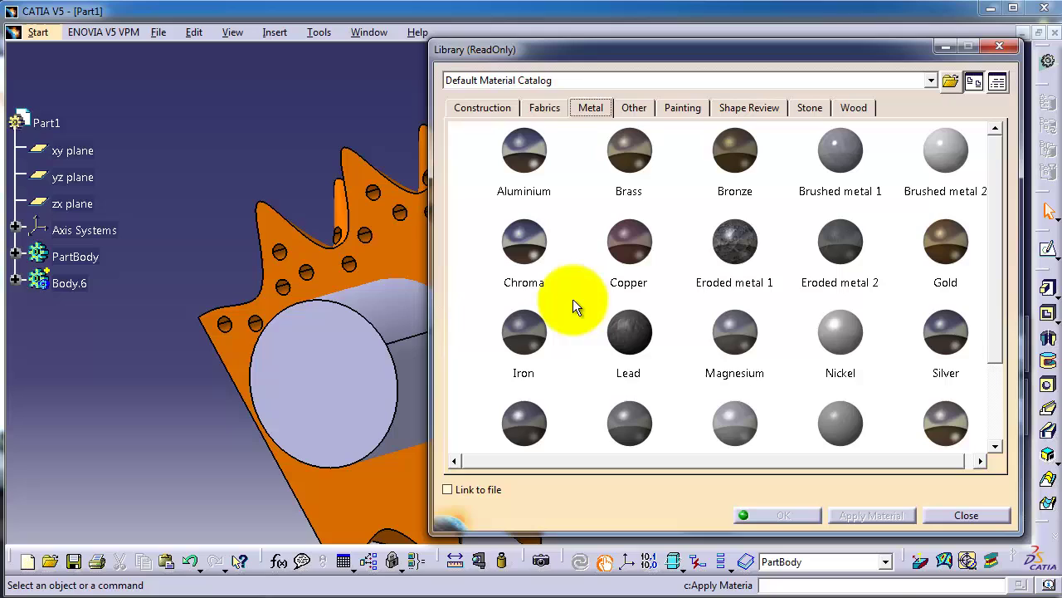
- Drag Chroma from the Metal catalog onto PartBody, apply it and close the library
left_click(526, 263)
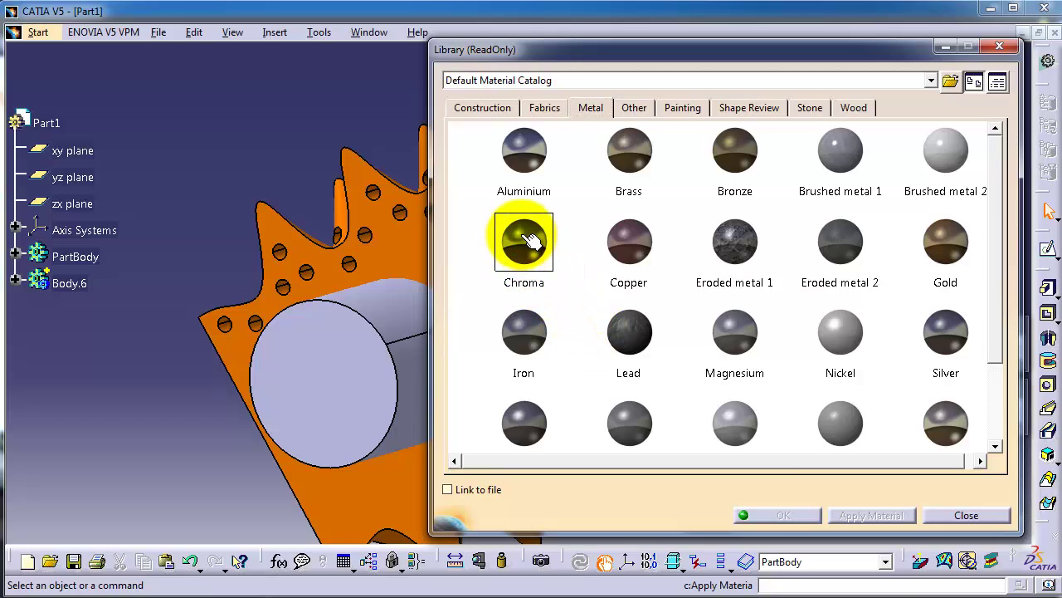
left_click_drag(515, 243, 92, 262)
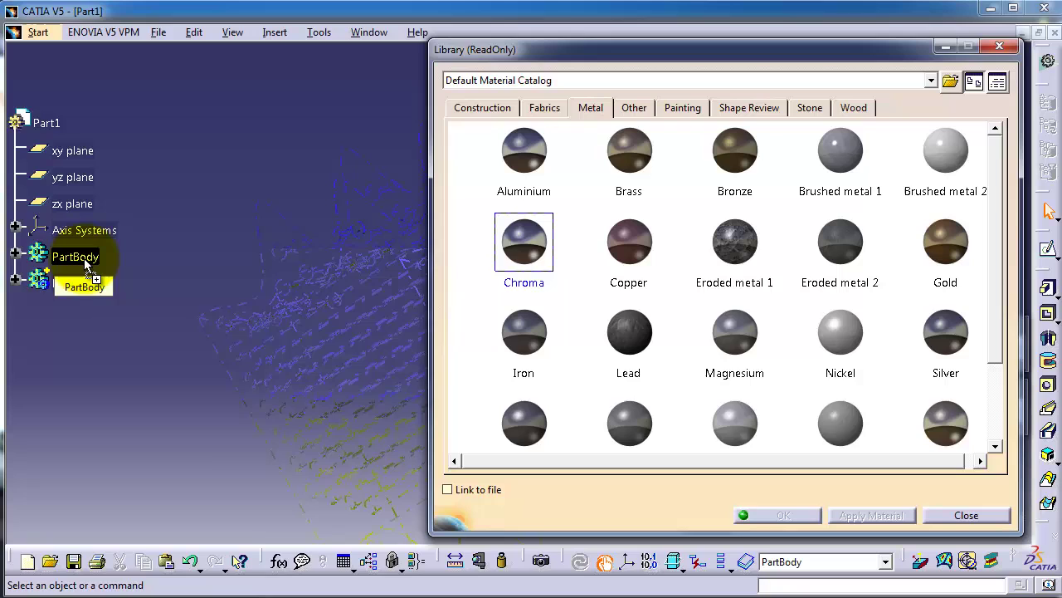
left_click_drag(87, 263, 86, 264)
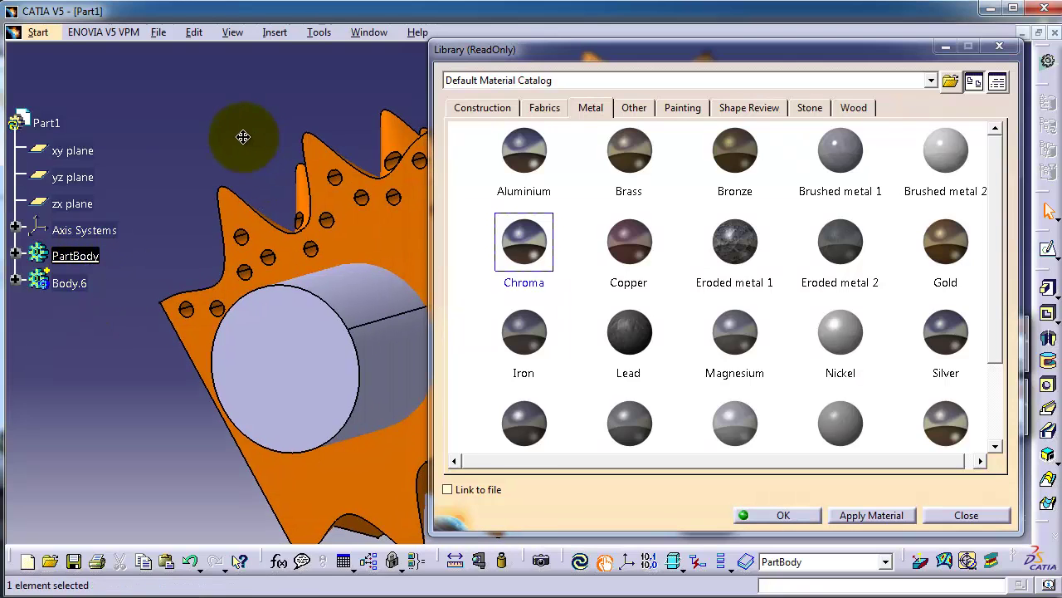
left_click(873, 515)
left_click(784, 515)
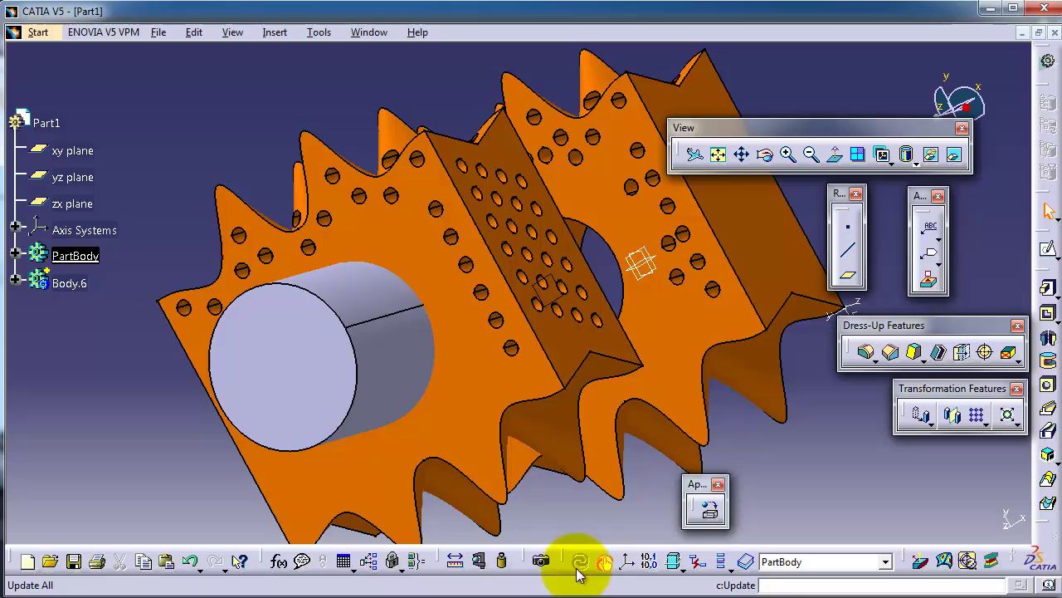
- Reopen the material library, try dragging Chroma and Copper onto the part, then make Body.6 current
middle_click_drag(286, 233, 344, 228)
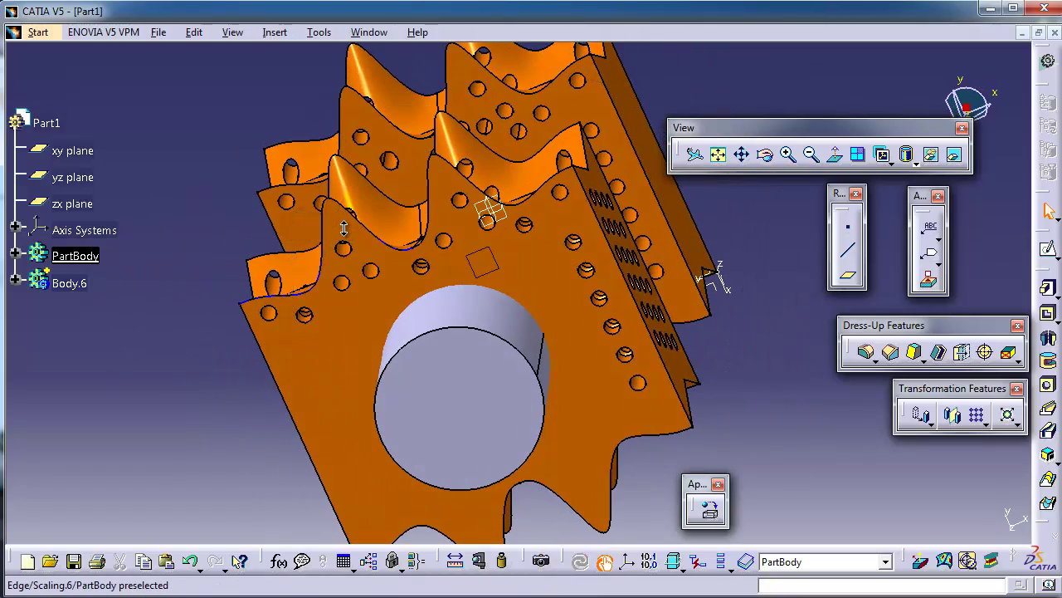
left_click(441, 332)
left_click(710, 507)
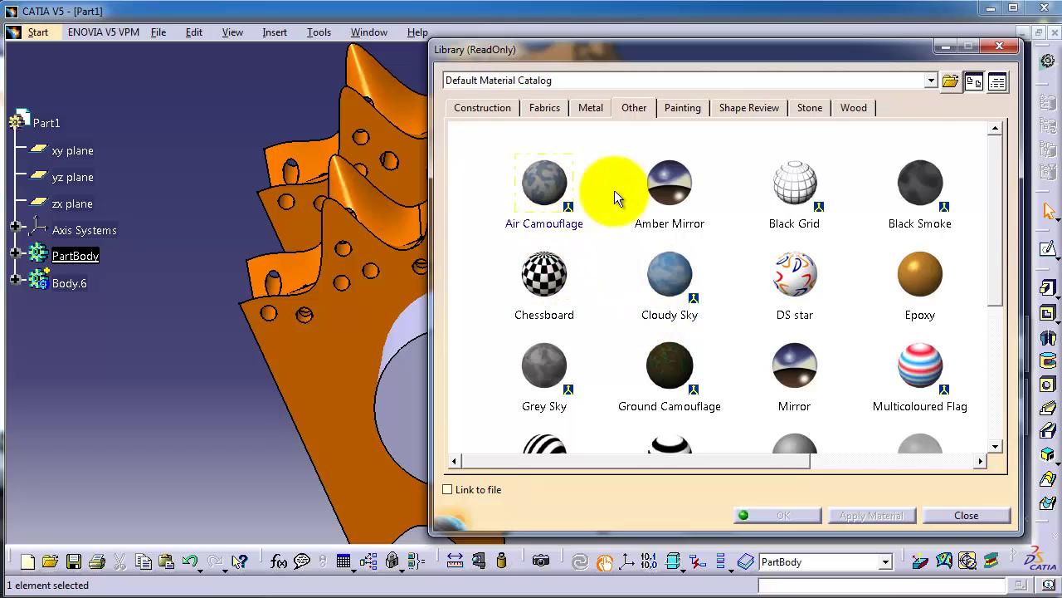
left_click(591, 108)
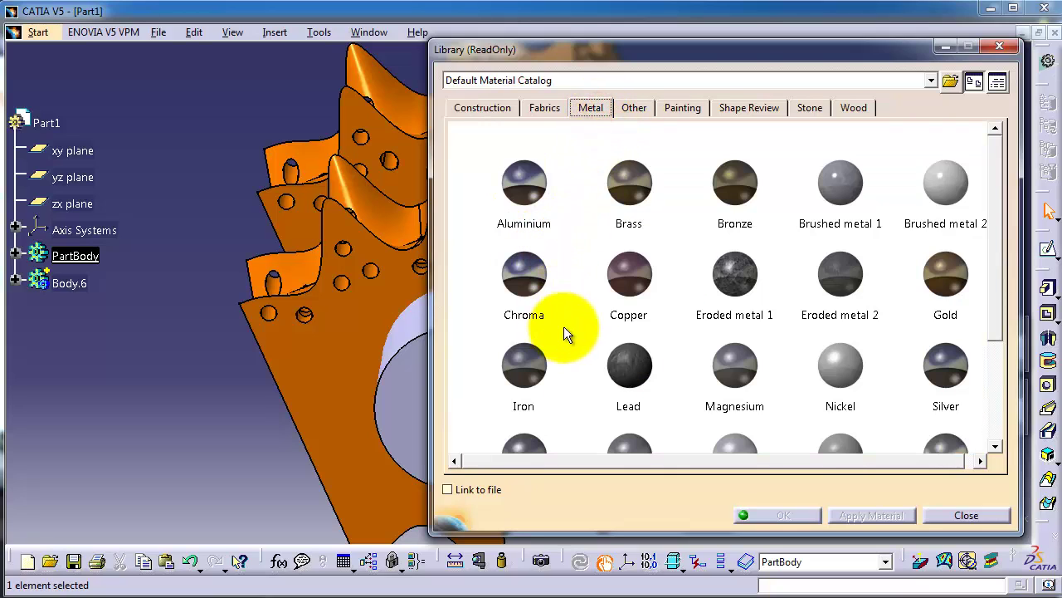
left_click_drag(526, 270, 71, 287)
left_click(633, 286)
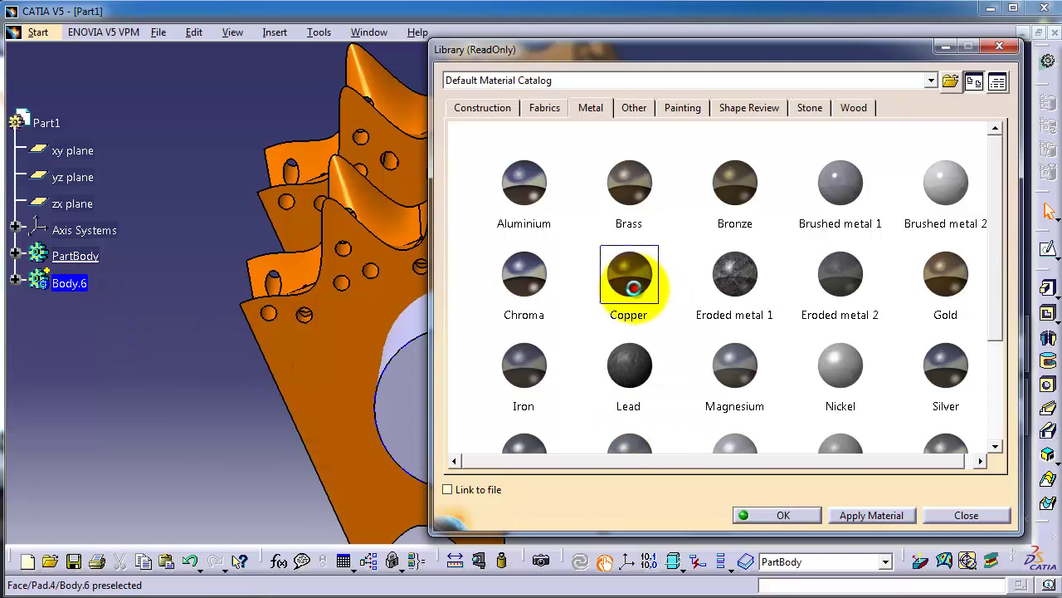
left_click_drag(632, 276, 510, 296)
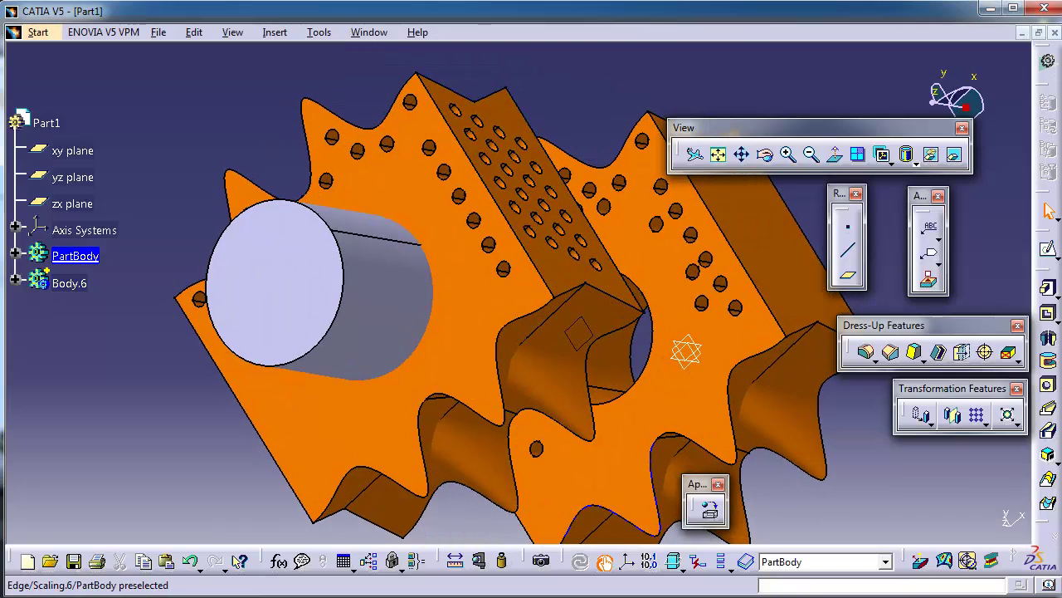
left_click_drag(365, 265, 253, 194)
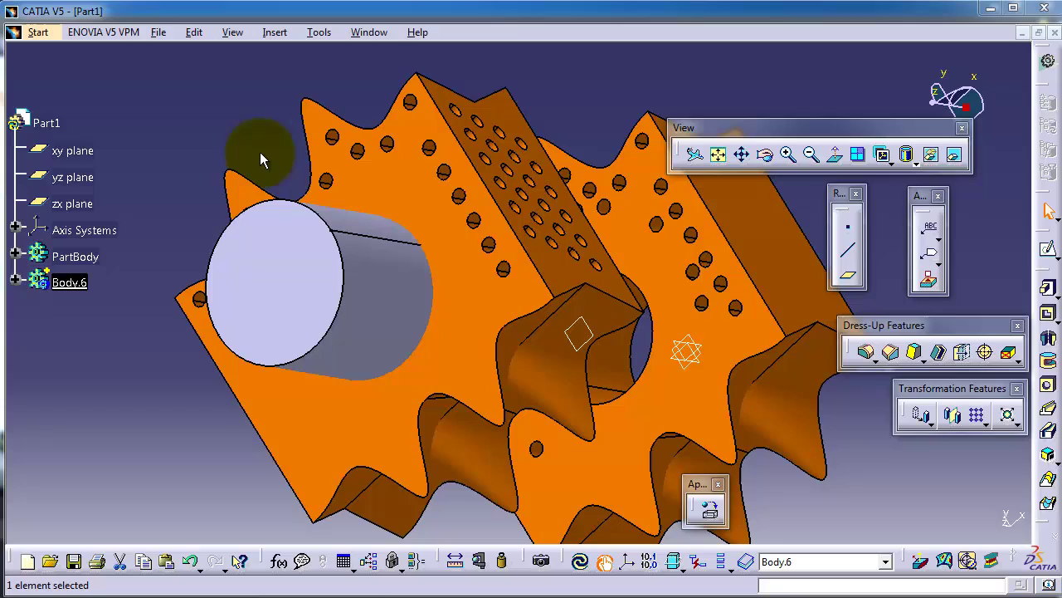
middle_click_drag(268, 147, 249, 162)
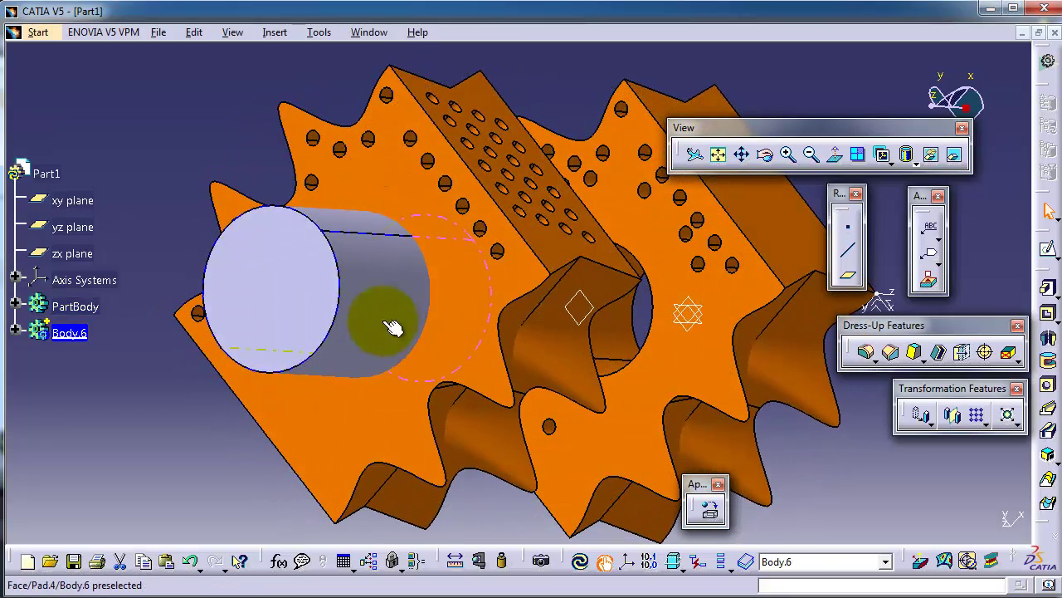
- Switch the render style to Shading with Material and rotate to inspect the chrome finish
left_click(917, 165)
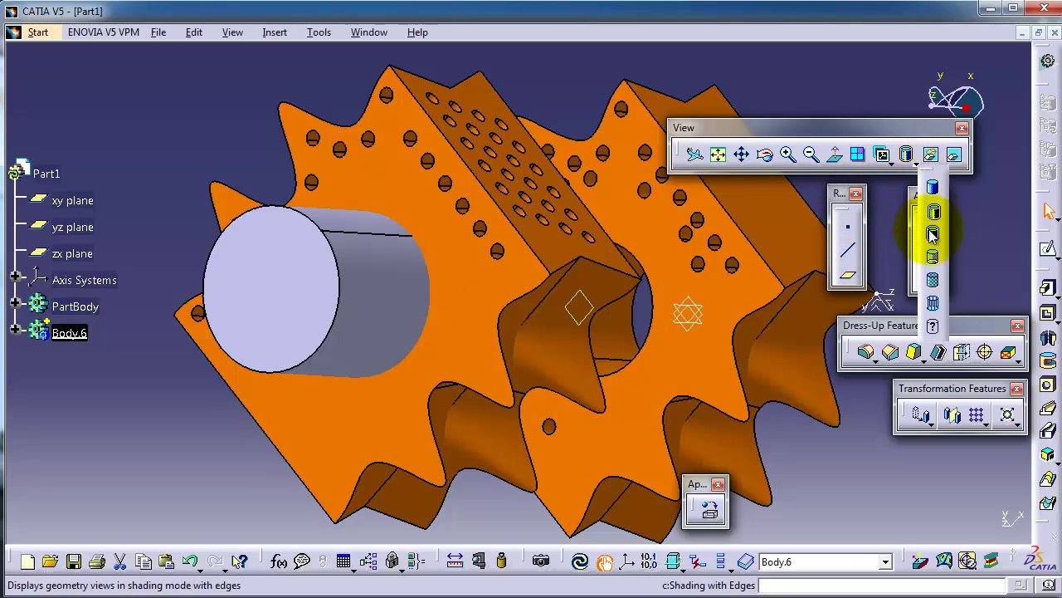
left_click(933, 282)
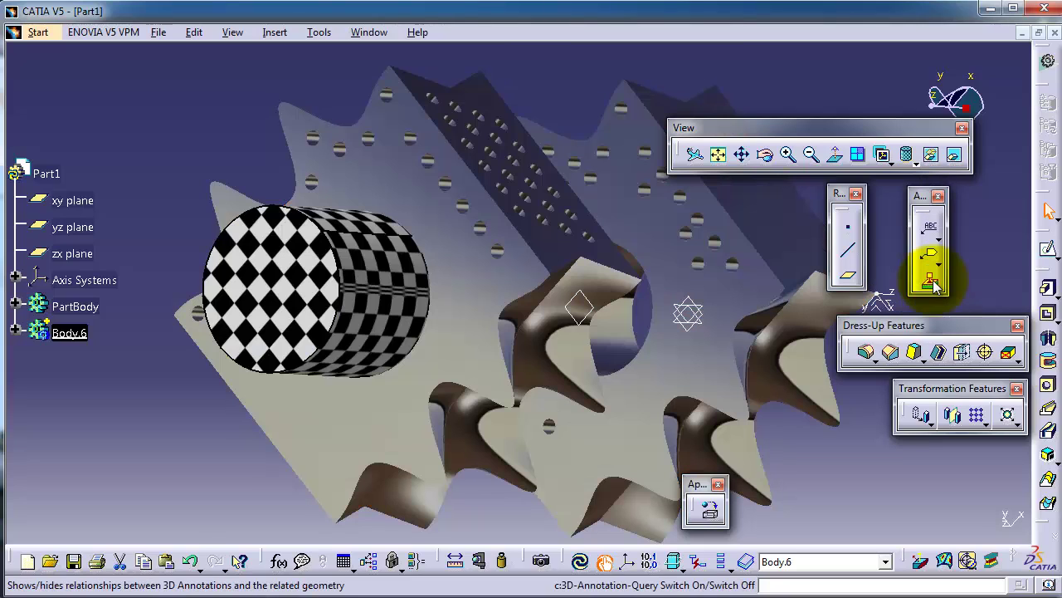
mouse_move(220, 120)
middle_mouse_down()
mouse_move(221, 150)
mouse_move(196, 180)
mouse_move(179, 113)
middle_mouse_up()
middle_click_drag(611, 332, 526, 192)
- Assign Epoxy from the Other catalog to Body.6 and rotate to view the orange shaft
left_click(710, 508)
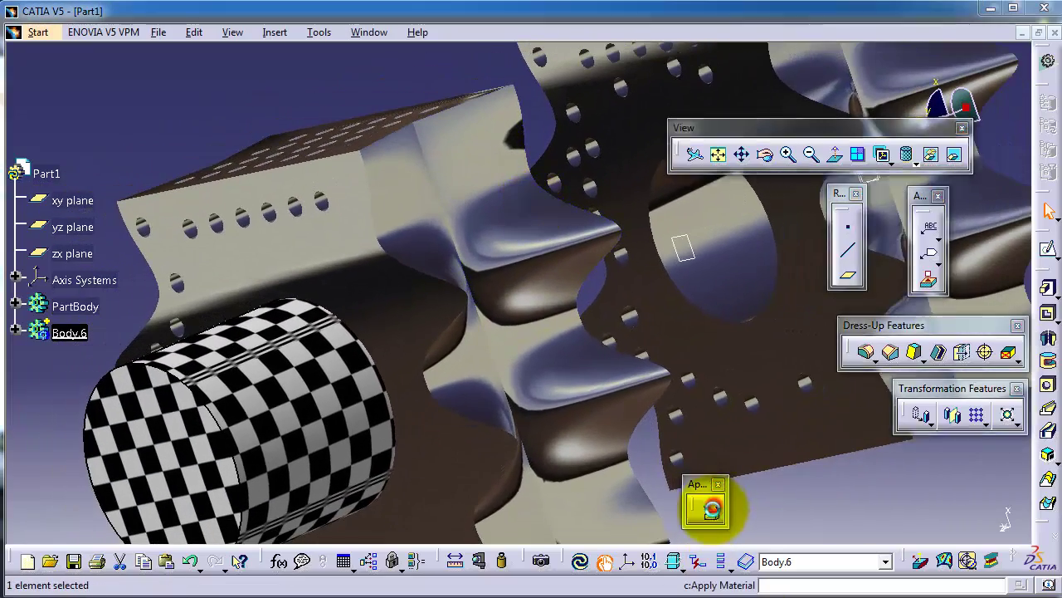
left_click(71, 334)
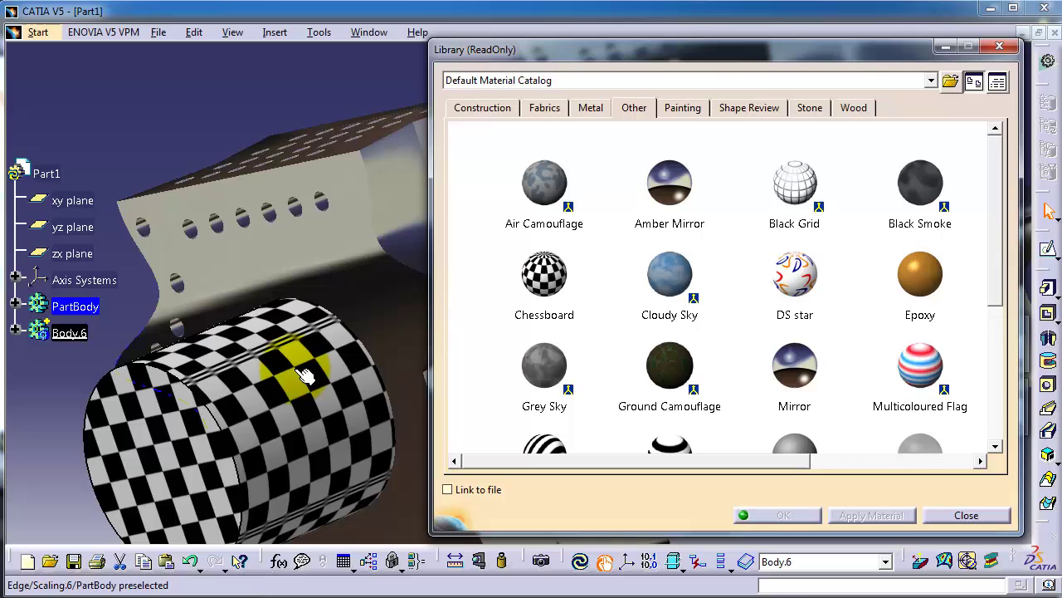
left_click(911, 282)
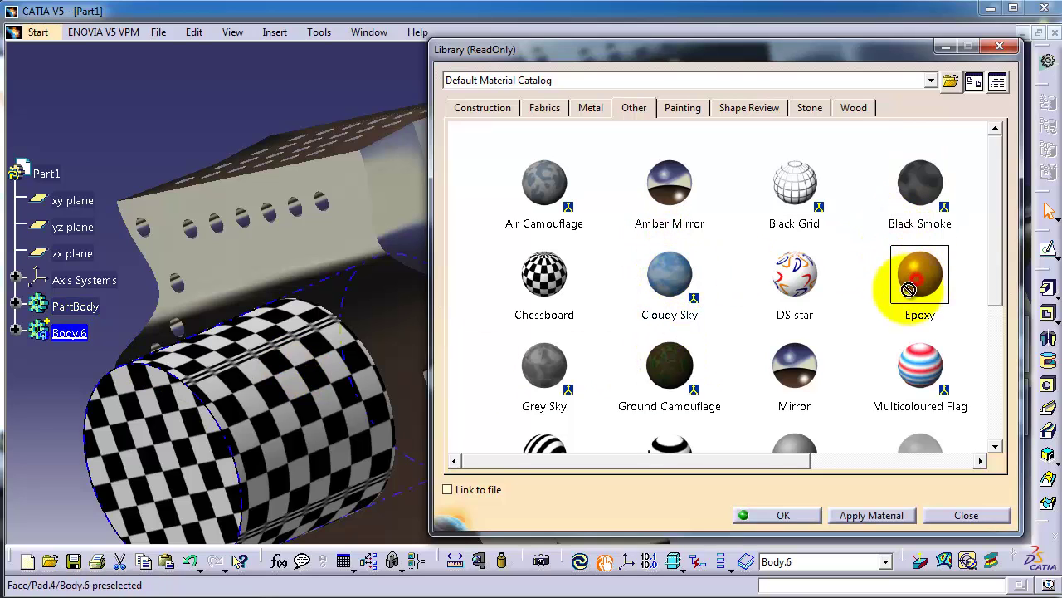
left_click_drag(911, 282, 70, 334)
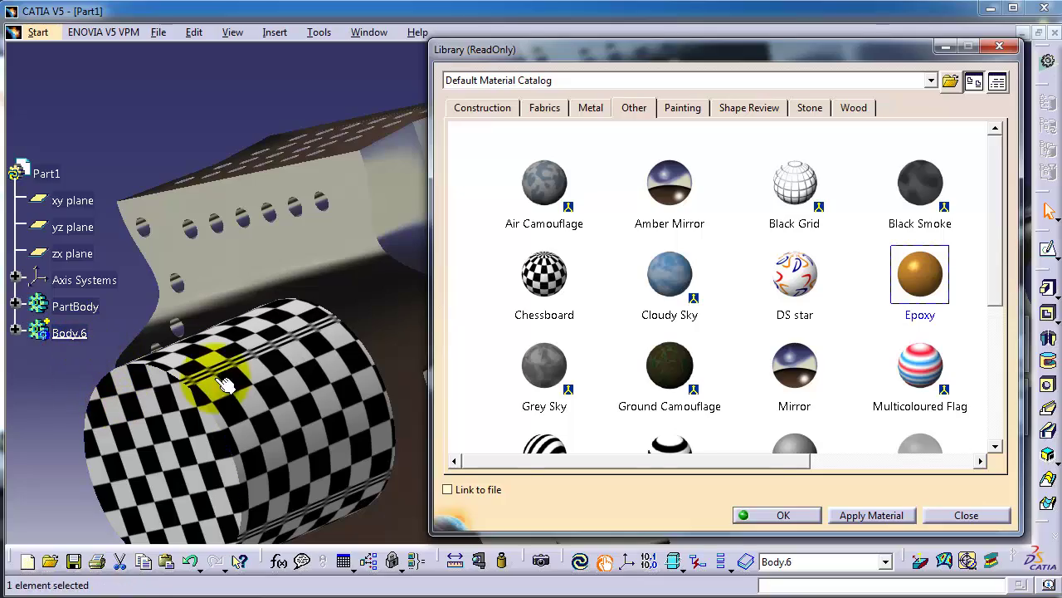
left_click(795, 514)
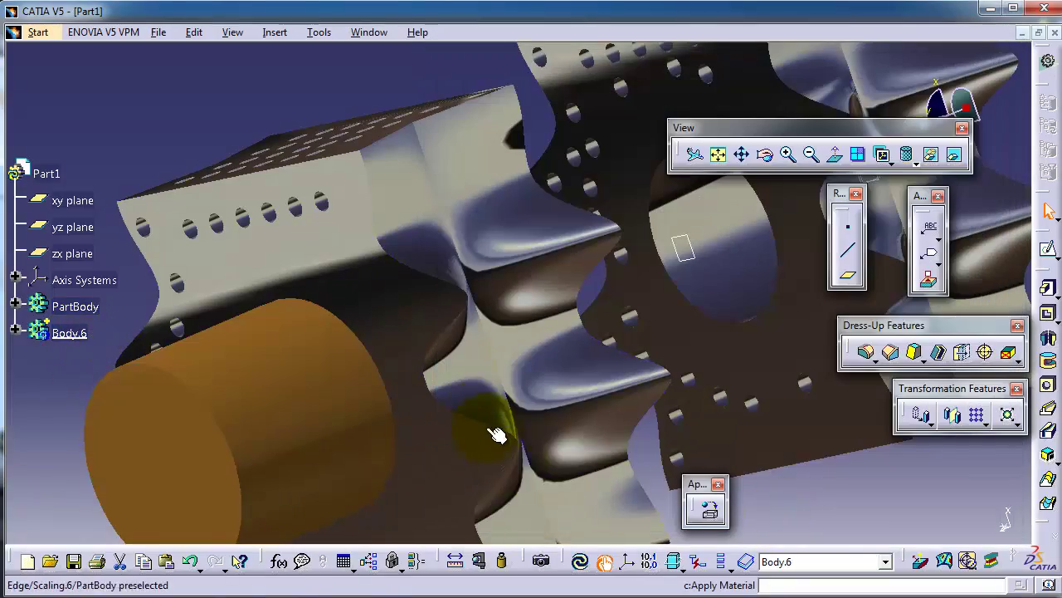
middle_click_drag(496, 435, 550, 321)
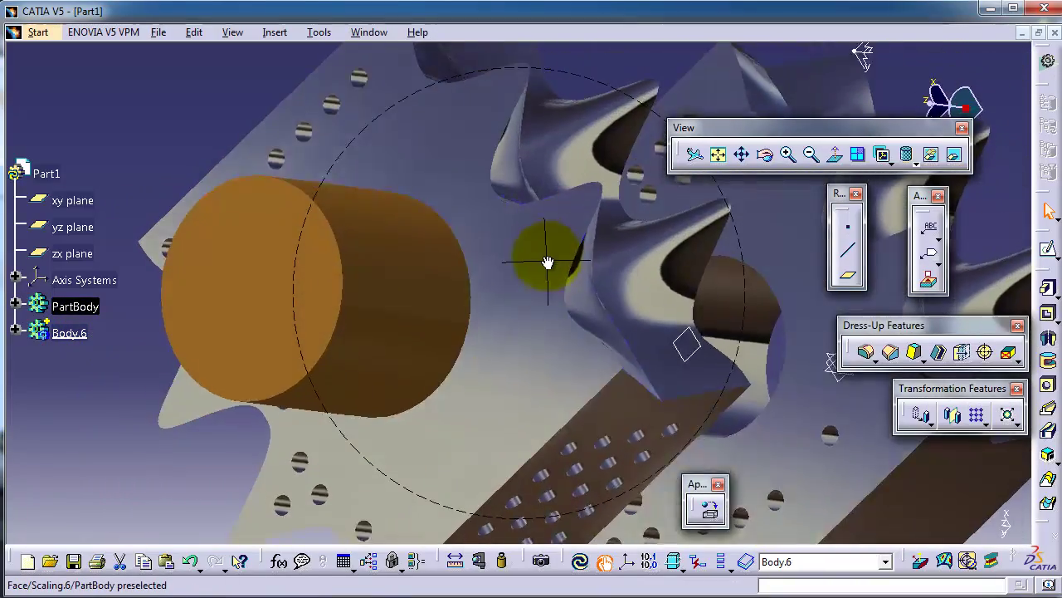
middle_click_drag(547, 262, 534, 305)
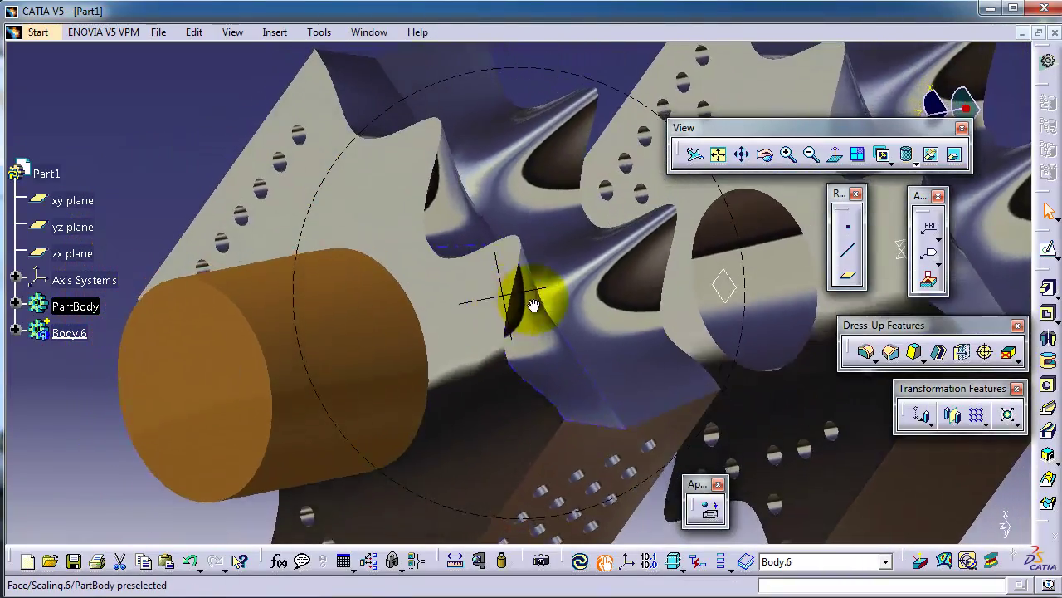